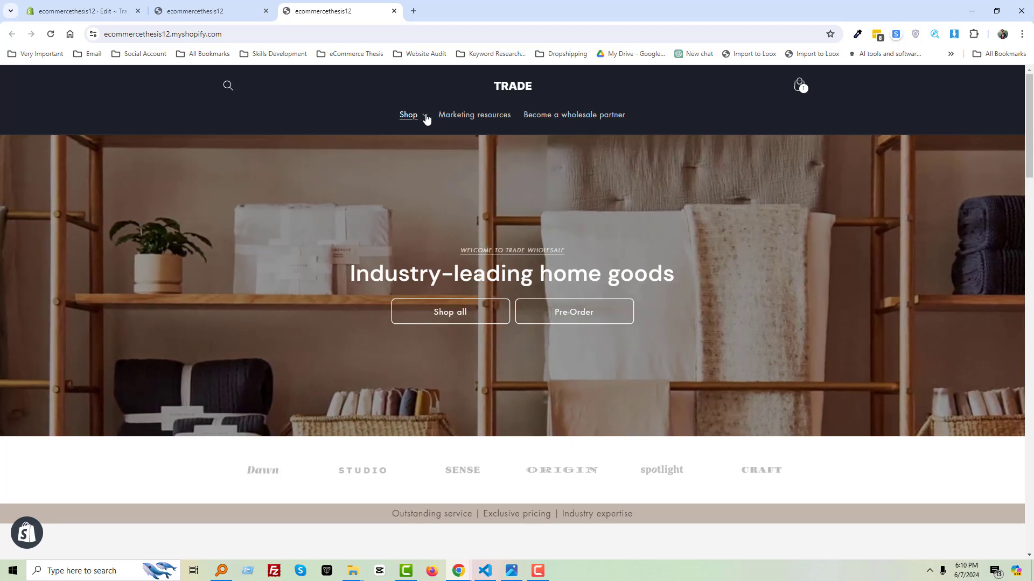
Check the Shop dropdown menu, then close the duplicate storefront tab.
{"action": "left_click", "coordinate": [425, 116]}
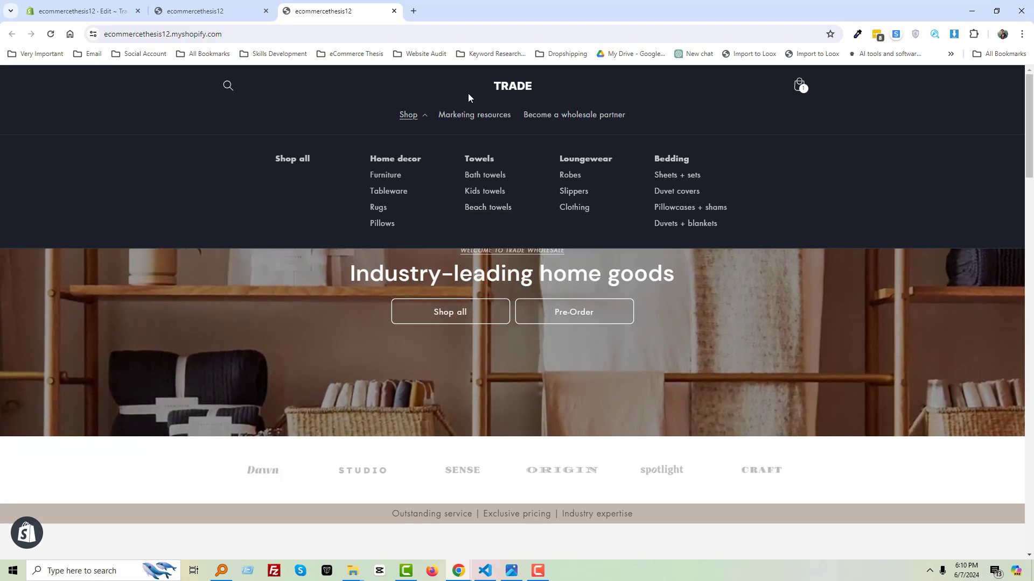
{"action": "left_click", "coordinate": [423, 117]}
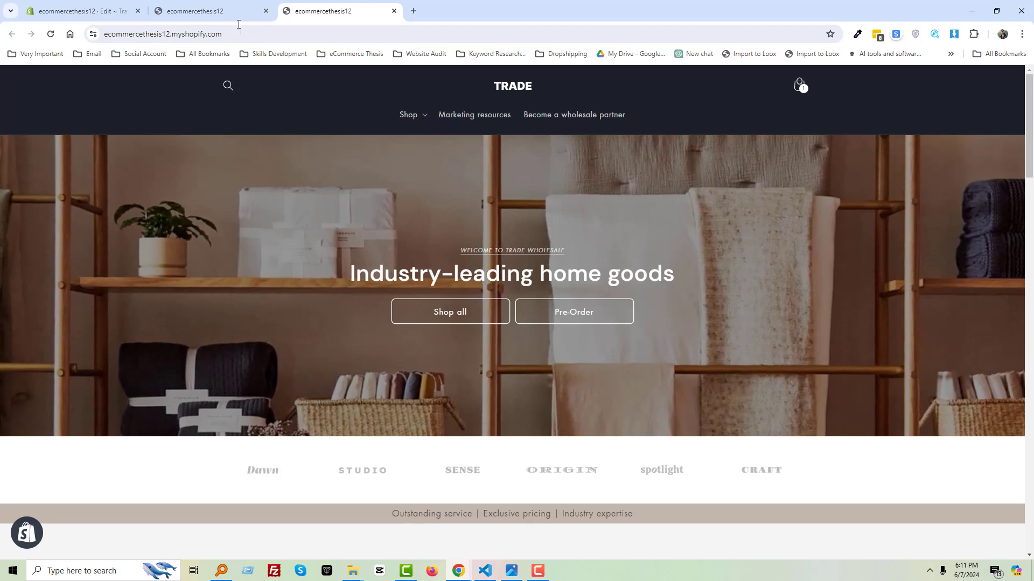
{"action": "left_click", "coordinate": [218, 12]}
{"action": "left_click", "coordinate": [406, 115]}
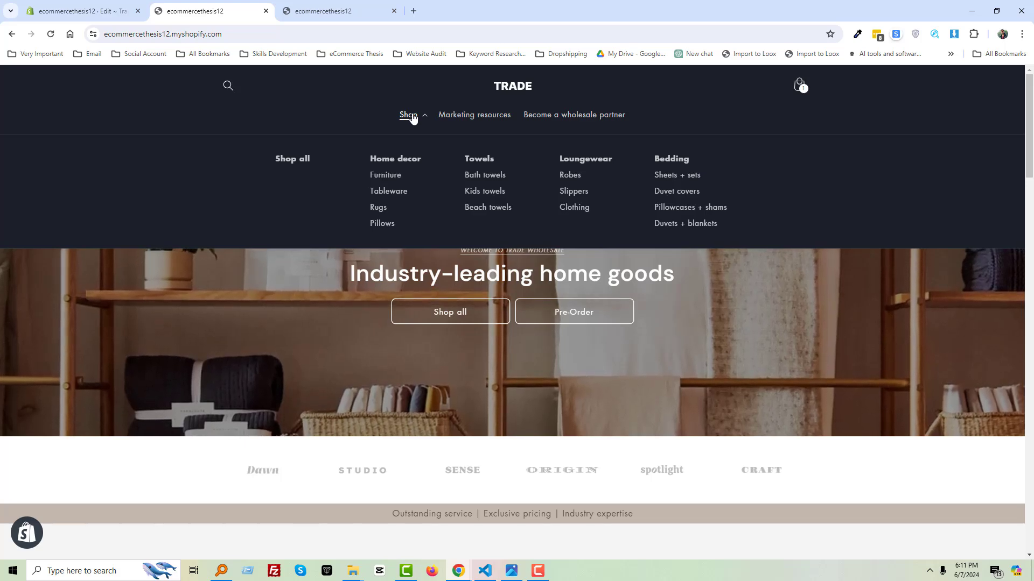
{"action": "left_click", "coordinate": [264, 11]}
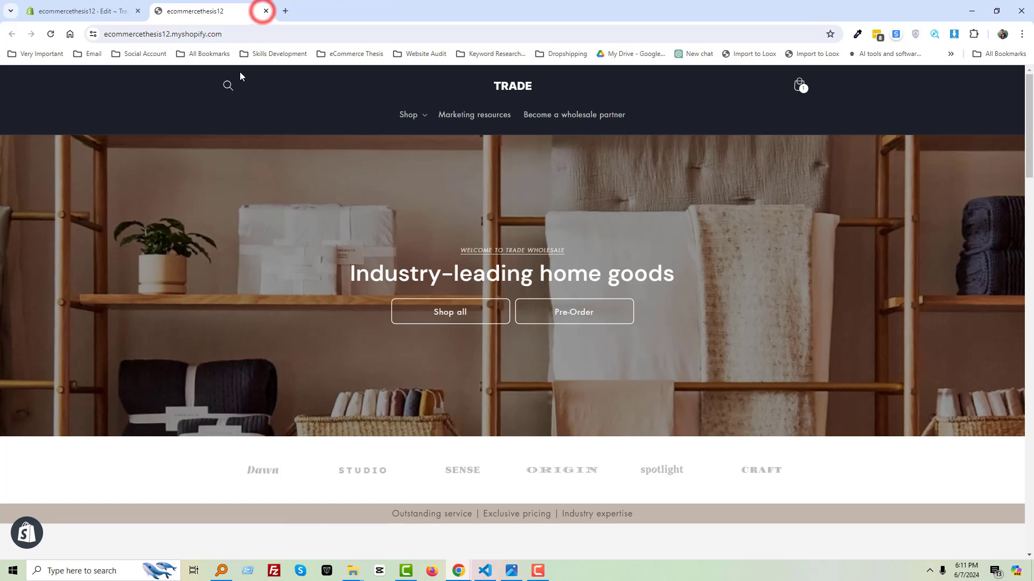
Reload the storefront home page and open and close the Shop menu again.
{"action": "right_click", "coordinate": [284, 87]}
{"action": "left_click", "coordinate": [310, 128]}
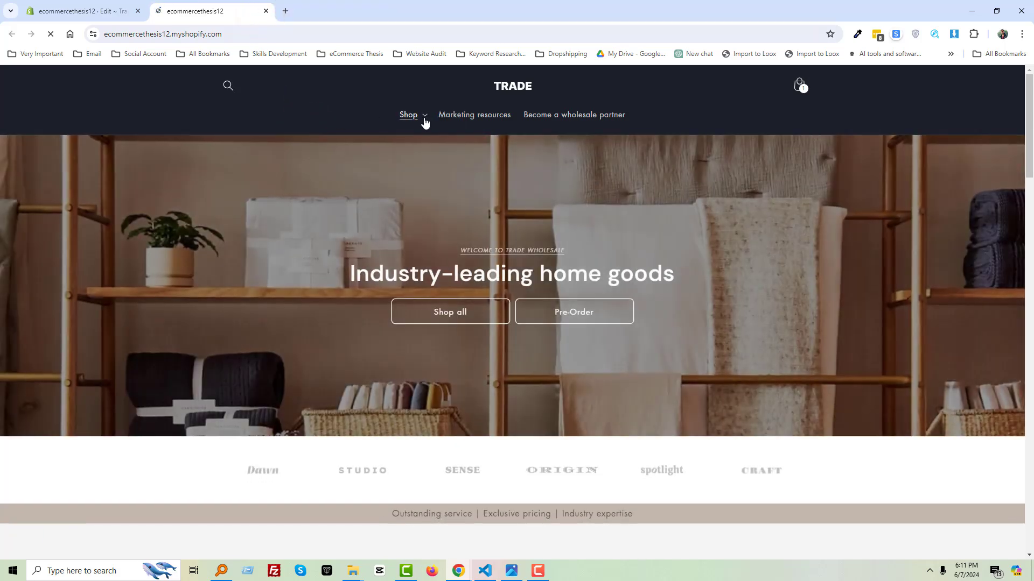
{"action": "left_click", "coordinate": [410, 117]}
{"action": "left_click", "coordinate": [411, 117]}
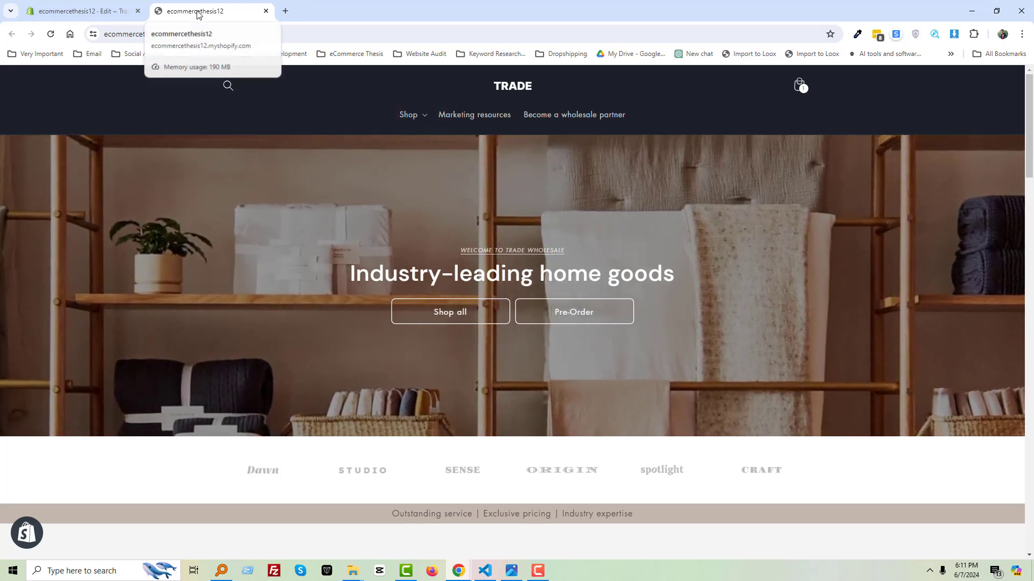
From the admin's Online Store > Themes page, open the Trade theme's code editor.
{"action": "key", "text": "ctrl+Tab"}
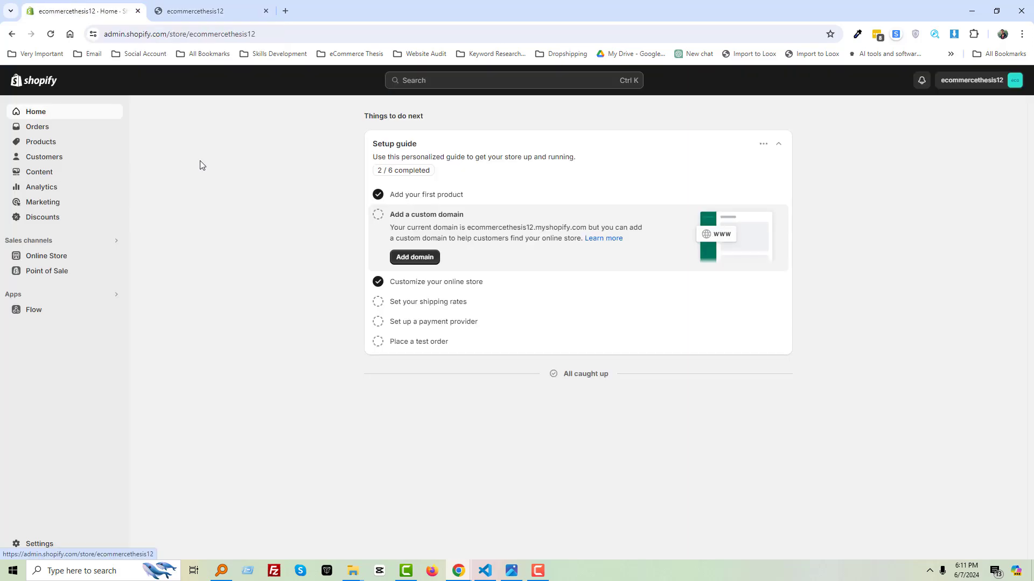
{"action": "left_click", "coordinate": [53, 257]}
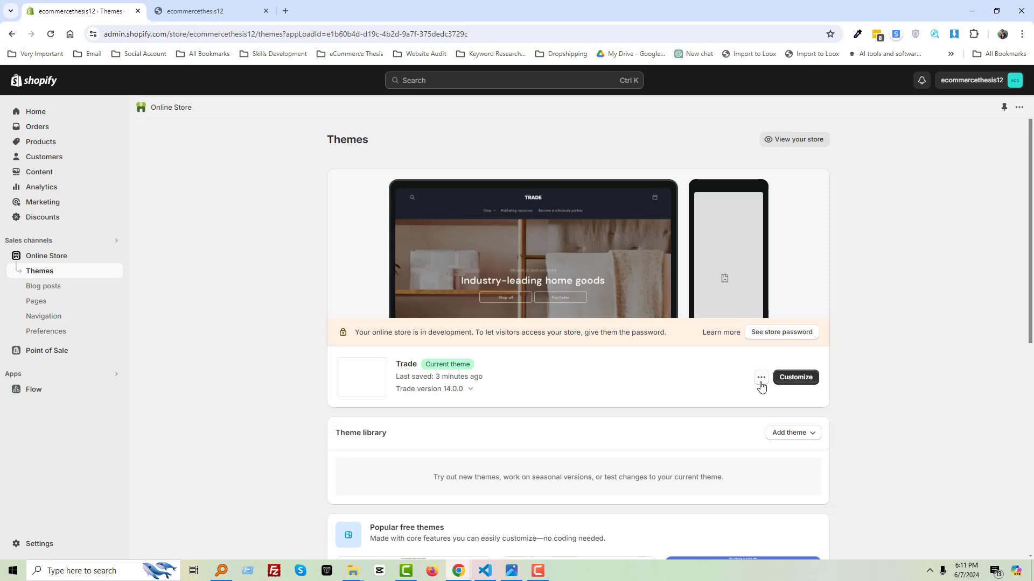
{"action": "left_click", "coordinate": [760, 383]}
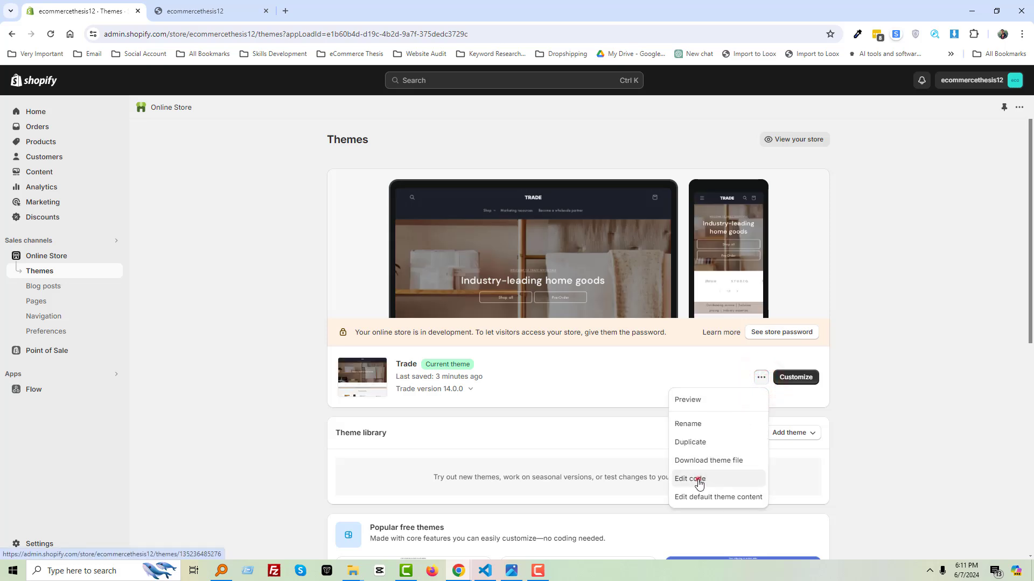
{"action": "left_click", "coordinate": [698, 480]}
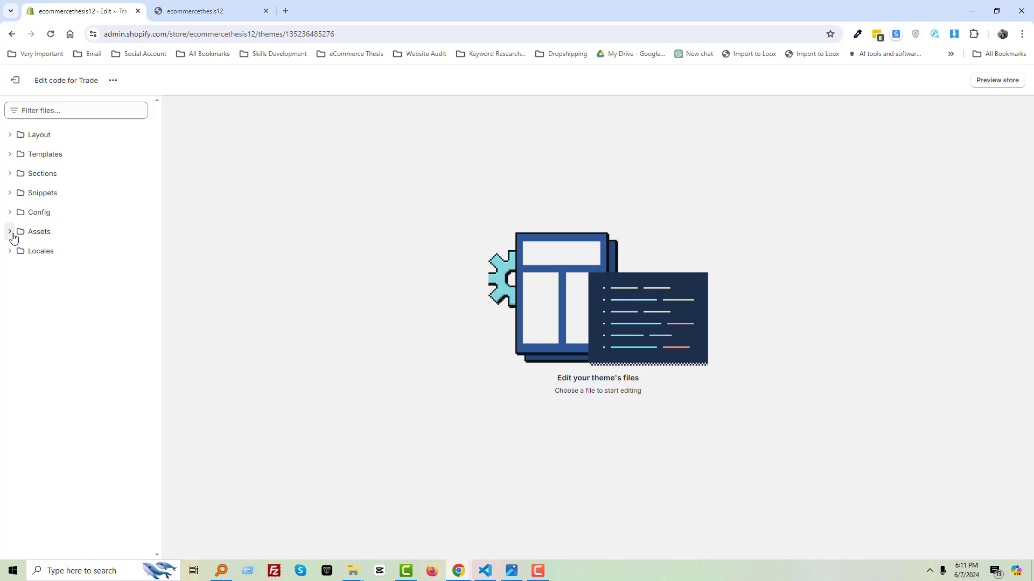
Add a blank JavaScript asset named dropdown-hover.js under the theme's Assets folder.
{"action": "left_click", "coordinate": [12, 233]}
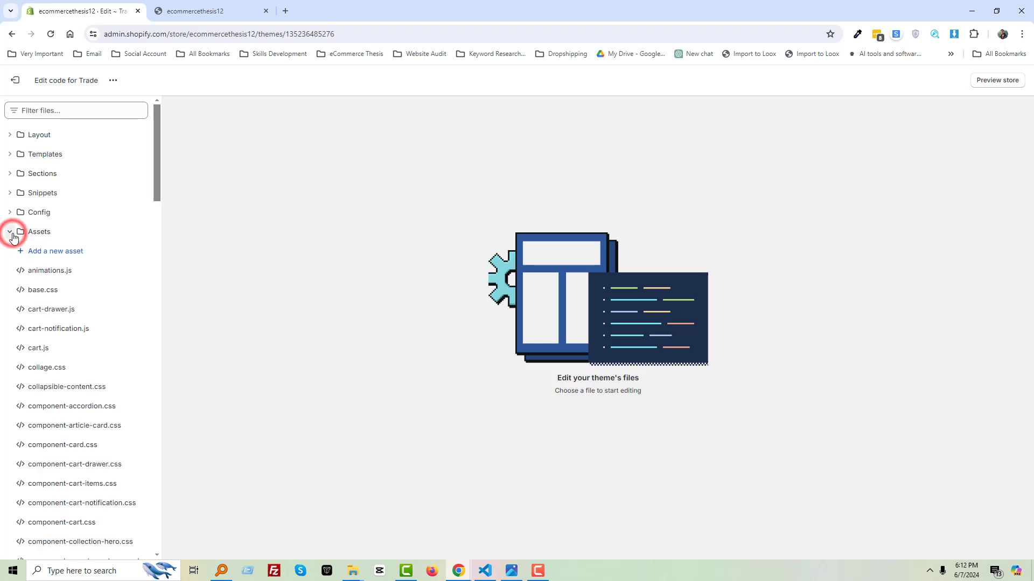
{"action": "left_click", "coordinate": [90, 253]}
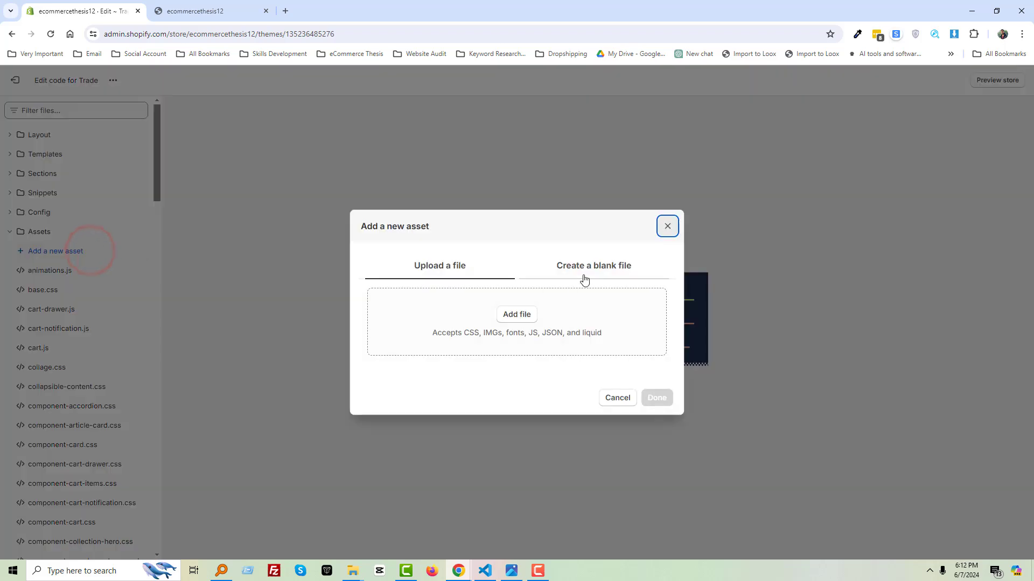
{"action": "left_click", "coordinate": [616, 269]}
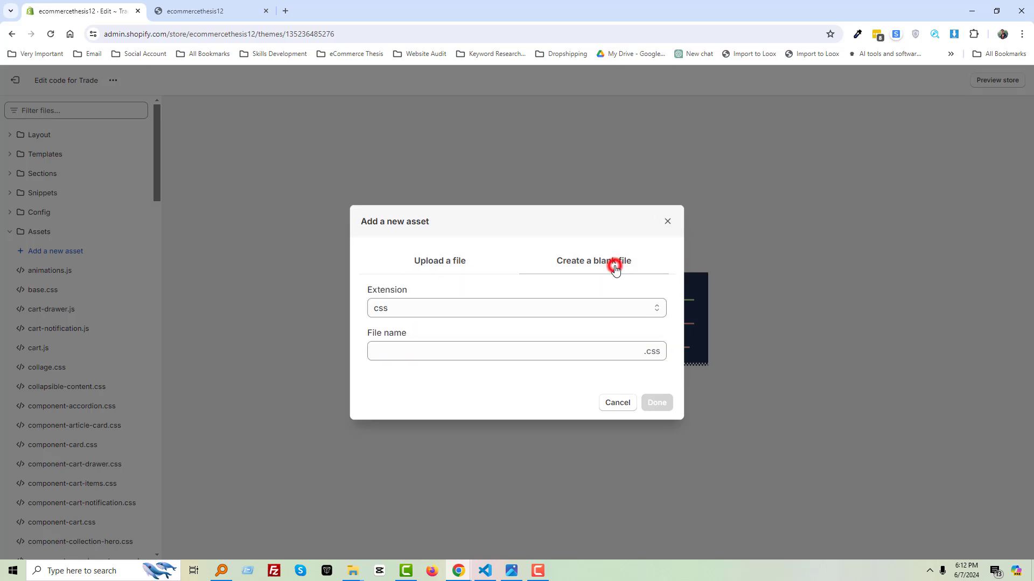
{"action": "left_click", "coordinate": [593, 308]}
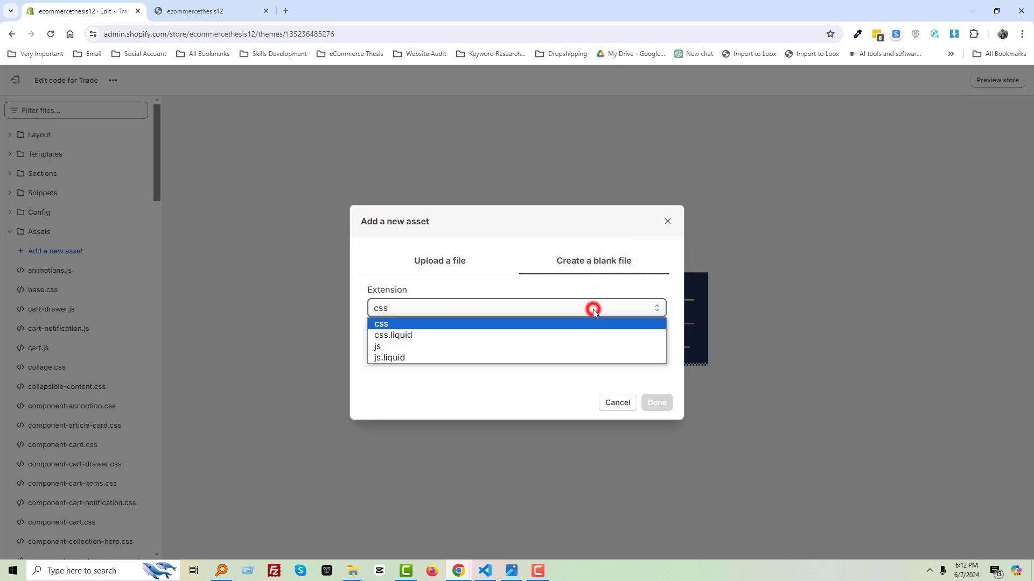
{"action": "left_click", "coordinate": [381, 347]}
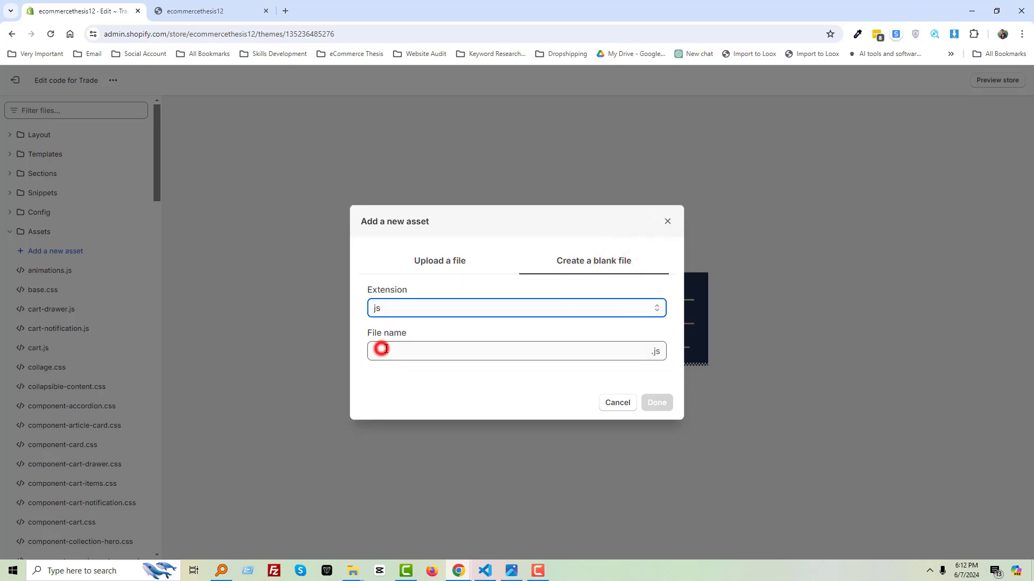
{"action": "left_click", "coordinate": [428, 352]}
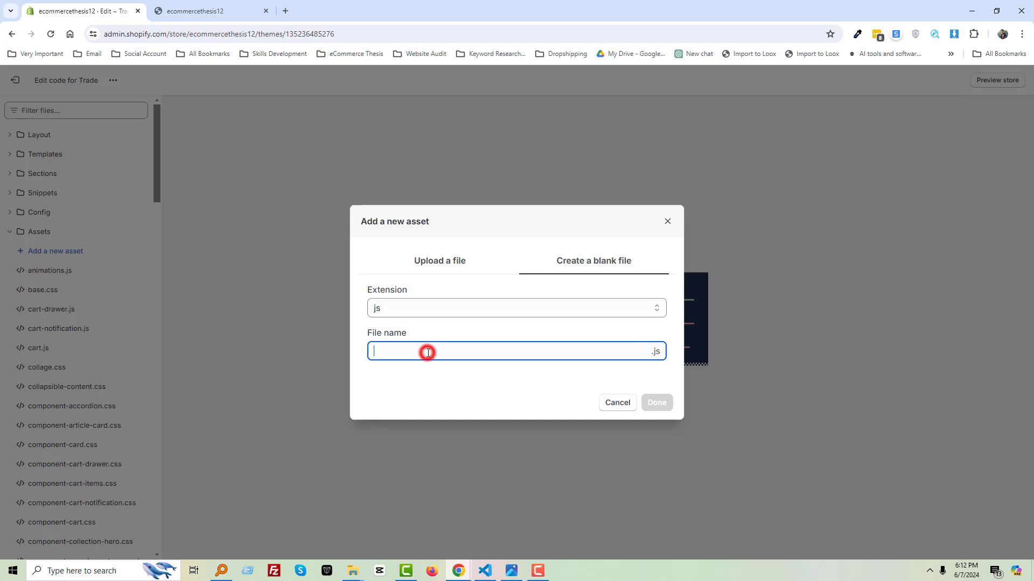
{"action": "type", "text": "dropdown-hover"}
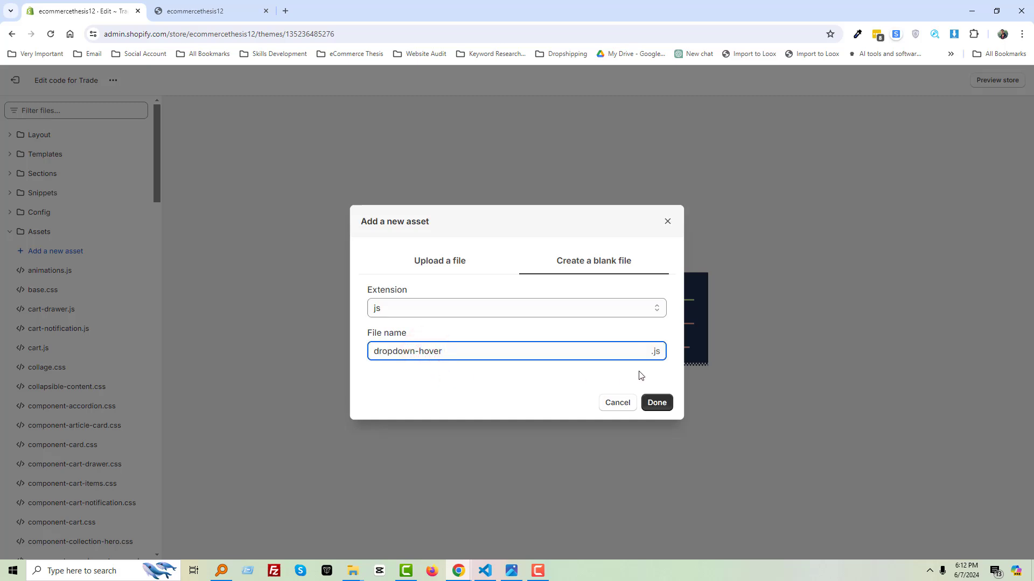
{"action": "left_click", "coordinate": [657, 402]}
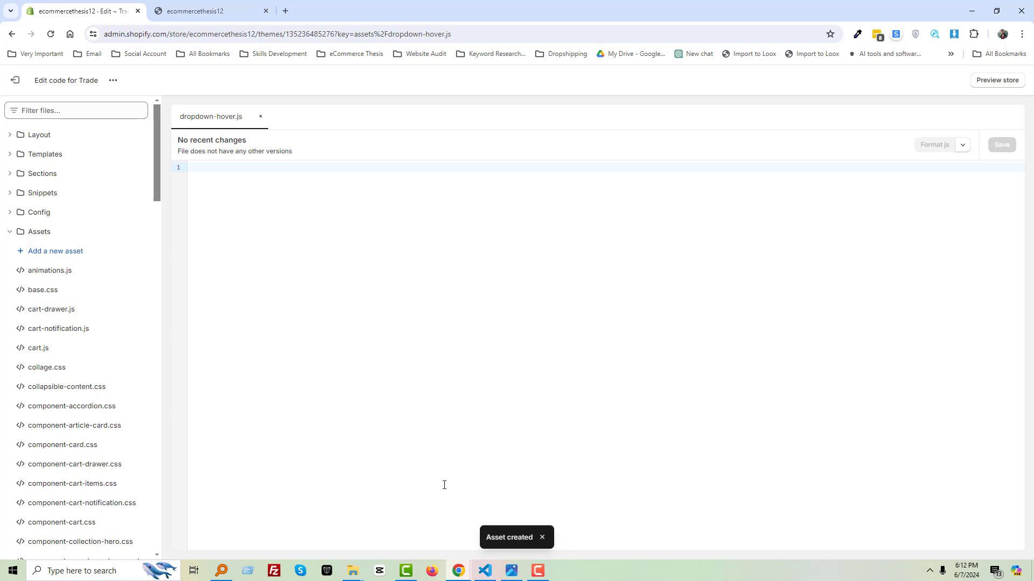
Copy the dropdown hover script from Visual Studio Code.
{"action": "left_click", "coordinate": [481, 571]}
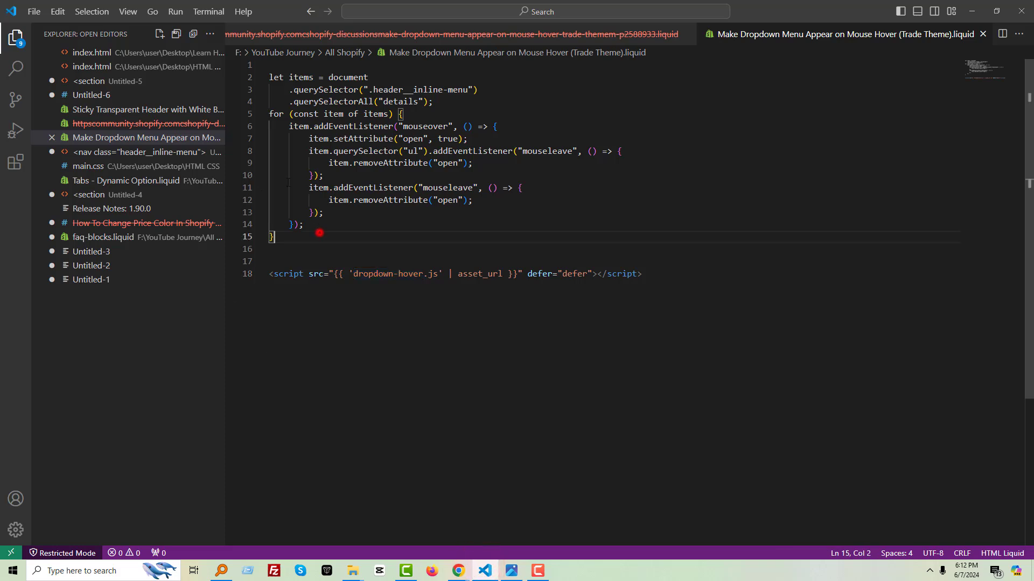
{"action": "mouse_move", "coordinate": [269, 126]}
{"action": "left_mouse_down"}
{"action": "mouse_move", "coordinate": [315, 240]}
{"action": "mouse_move", "coordinate": [269, 77]}
{"action": "left_mouse_up"}
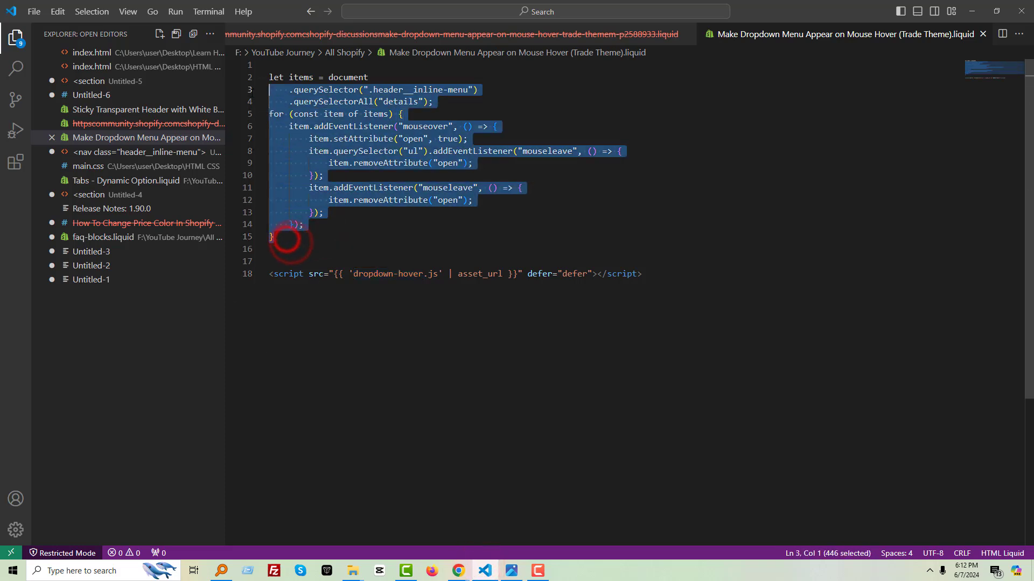
{"action": "right_click", "coordinate": [306, 97]}
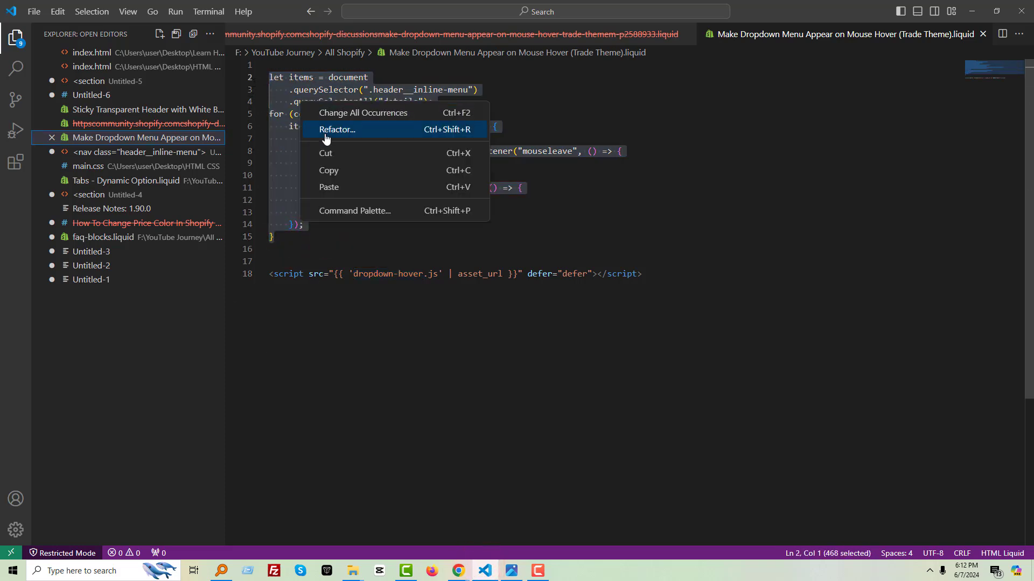
{"action": "left_click", "coordinate": [331, 168]}
Paste the hover script into the empty dropdown-hover.js and save it.
{"action": "left_click", "coordinate": [490, 569]}
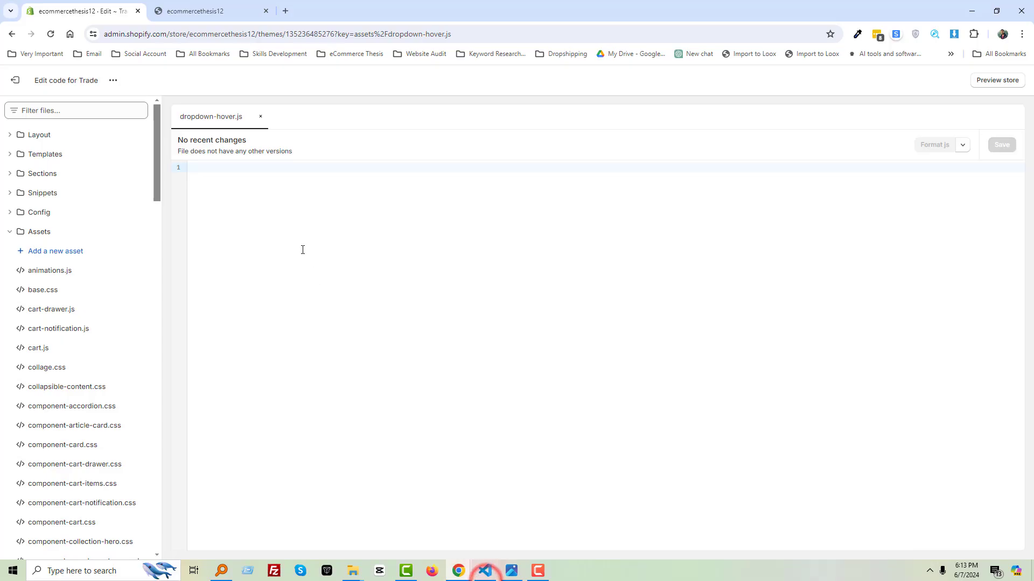
{"action": "left_click", "coordinate": [288, 177]}
{"action": "key", "text": "ctrl+v"}
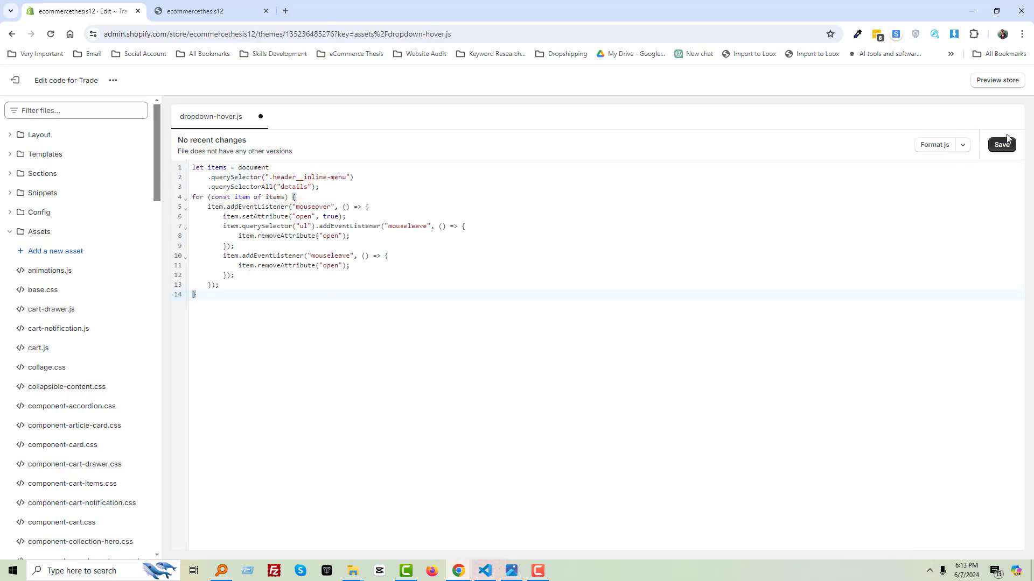
{"action": "left_click", "coordinate": [1002, 144]}
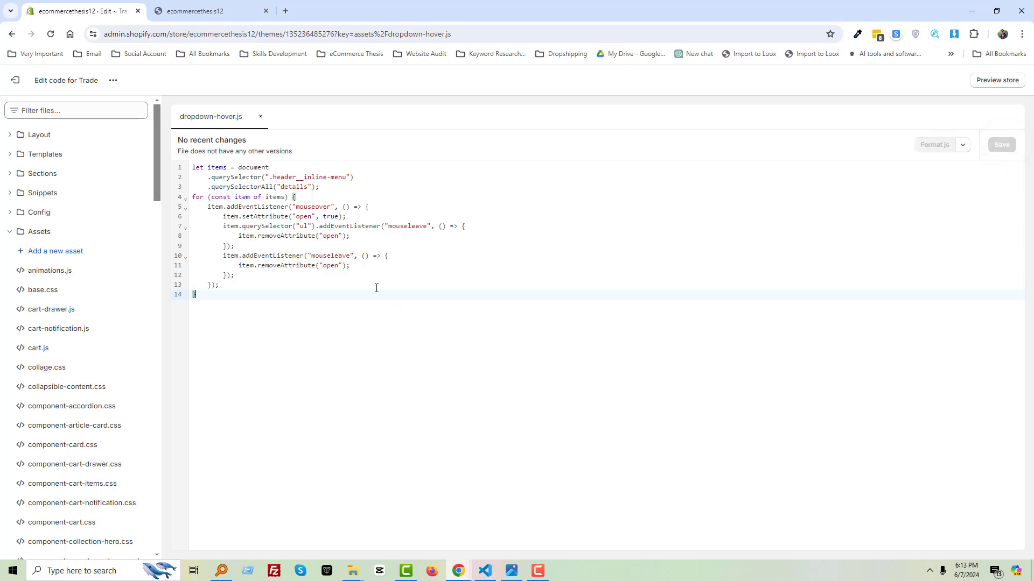
Reload the storefront and test the Shop mega-menu.
{"action": "left_click", "coordinate": [215, 11]}
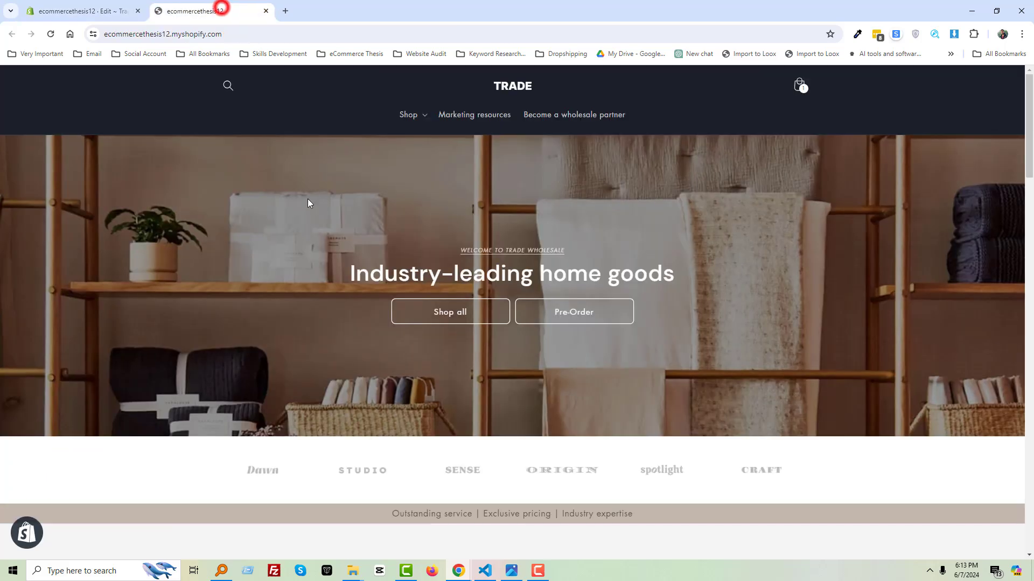
{"action": "right_click", "coordinate": [287, 108]}
{"action": "left_click", "coordinate": [304, 150]}
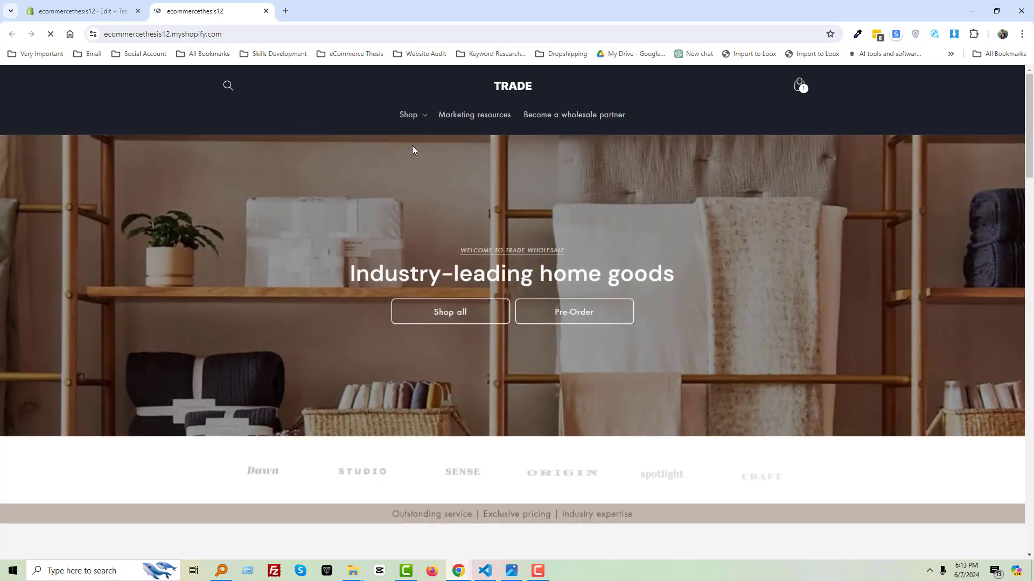
{"action": "left_click", "coordinate": [411, 116]}
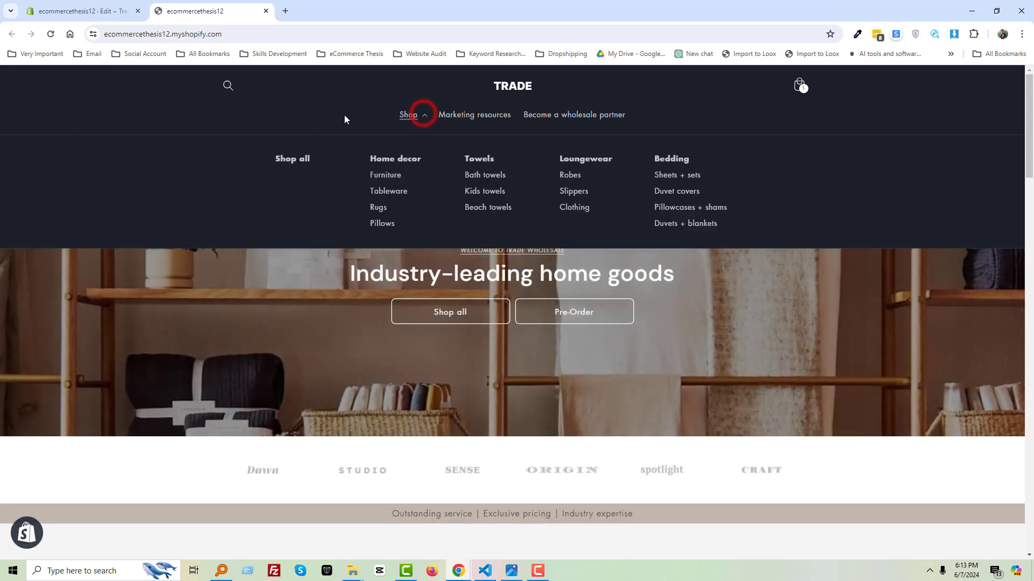
{"action": "left_click", "coordinate": [344, 115]}
{"action": "left_click", "coordinate": [410, 117]}
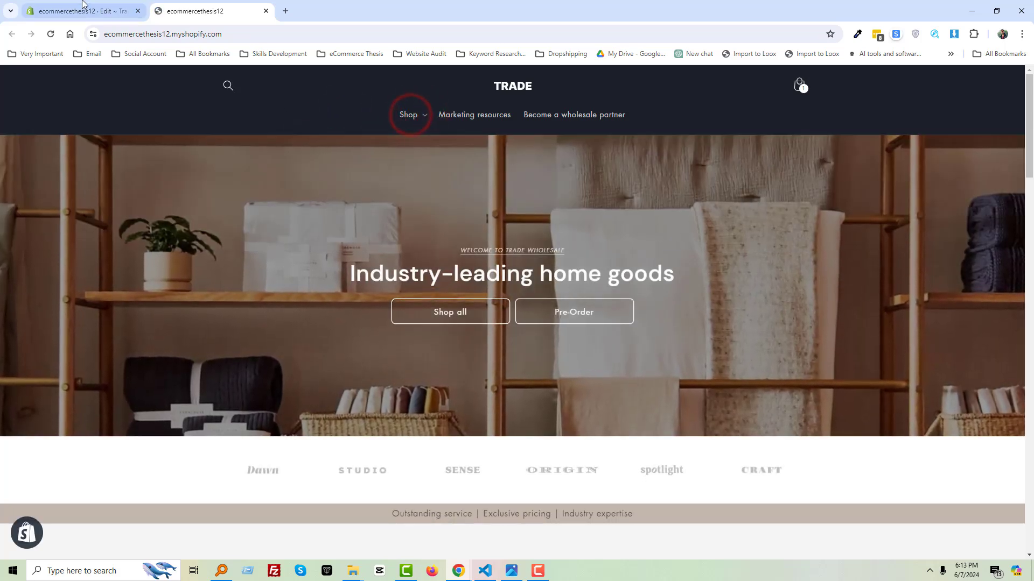
Open Layout > theme.liquid in the theme code editor.
{"action": "left_click", "coordinate": [81, 10]}
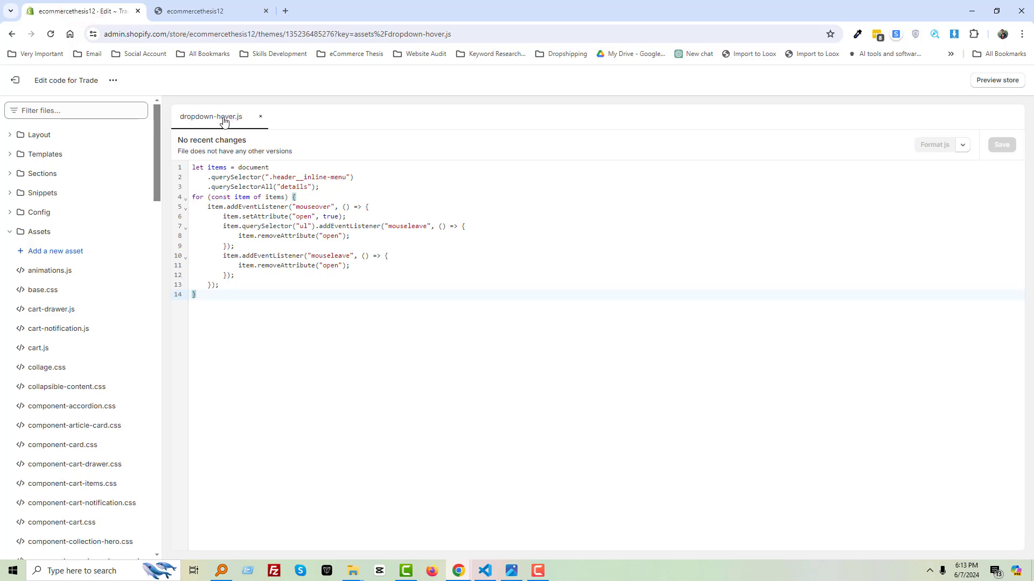
{"action": "left_click", "coordinate": [21, 137]}
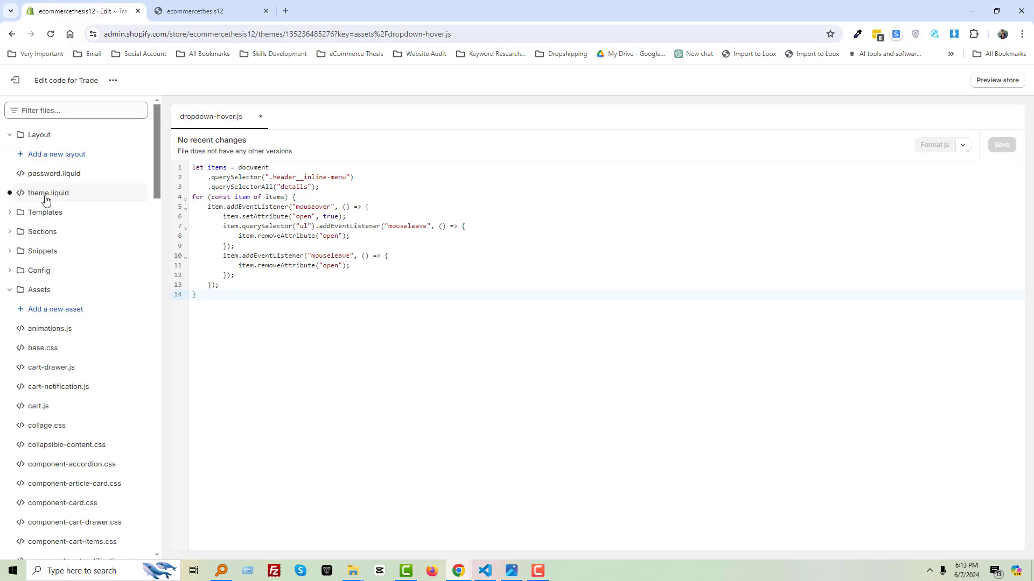
{"action": "left_click", "coordinate": [48, 194]}
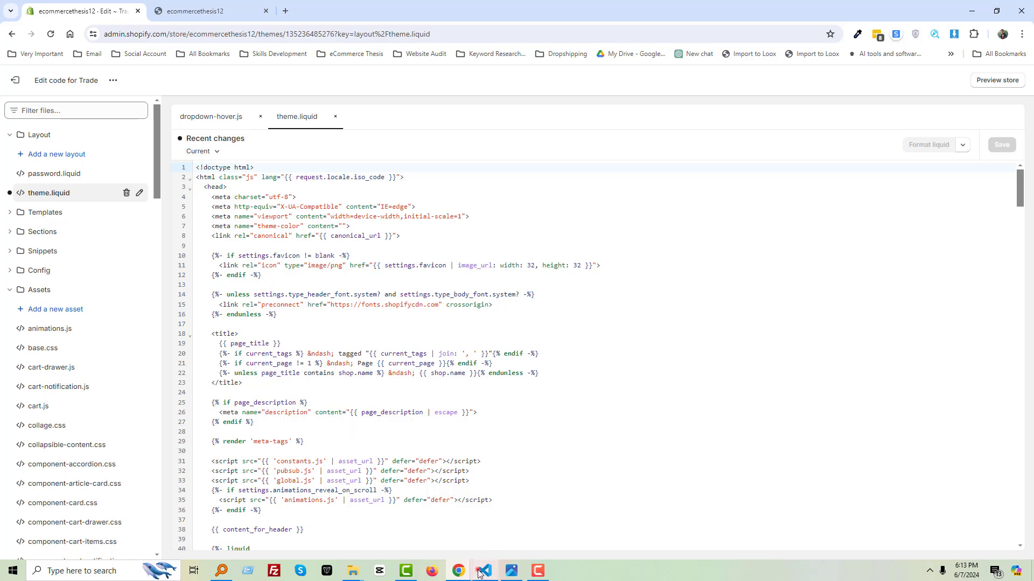
Copy the dropdown-hover.js script tag from VS Code into theme.liquid's head.
{"action": "left_click", "coordinate": [484, 571]}
{"action": "left_click", "coordinate": [648, 273]}
{"action": "key", "text": "shift+Home"}
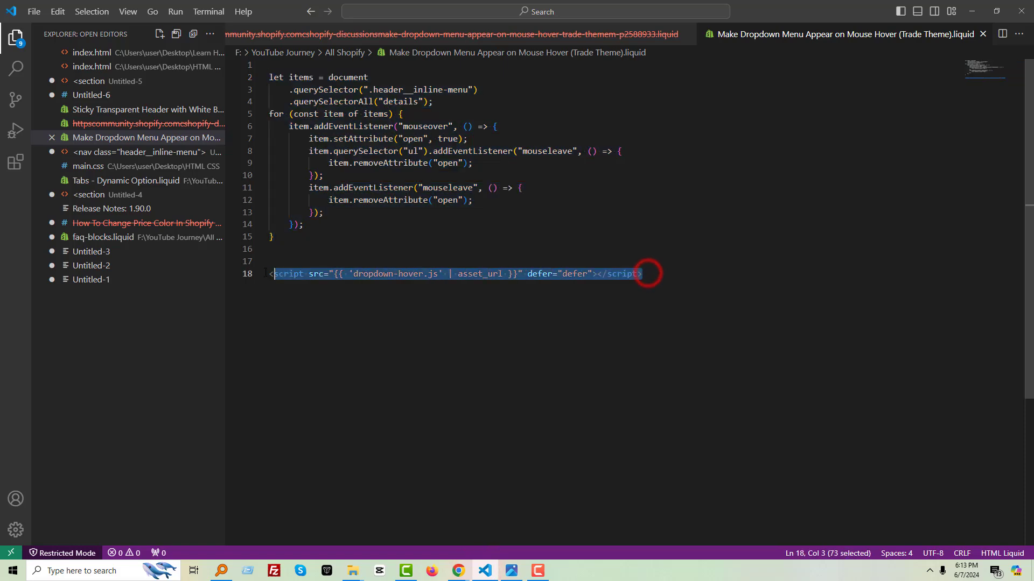
{"action": "left_click_drag", "start_coordinate": [265, 274], "coordinate": [268, 274]}
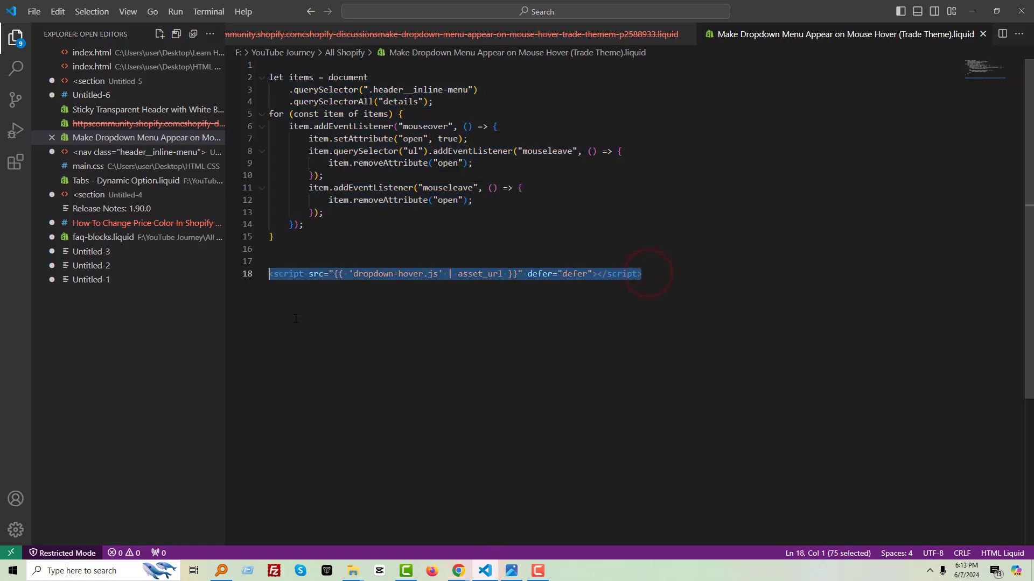
{"action": "left_click", "coordinate": [458, 570]}
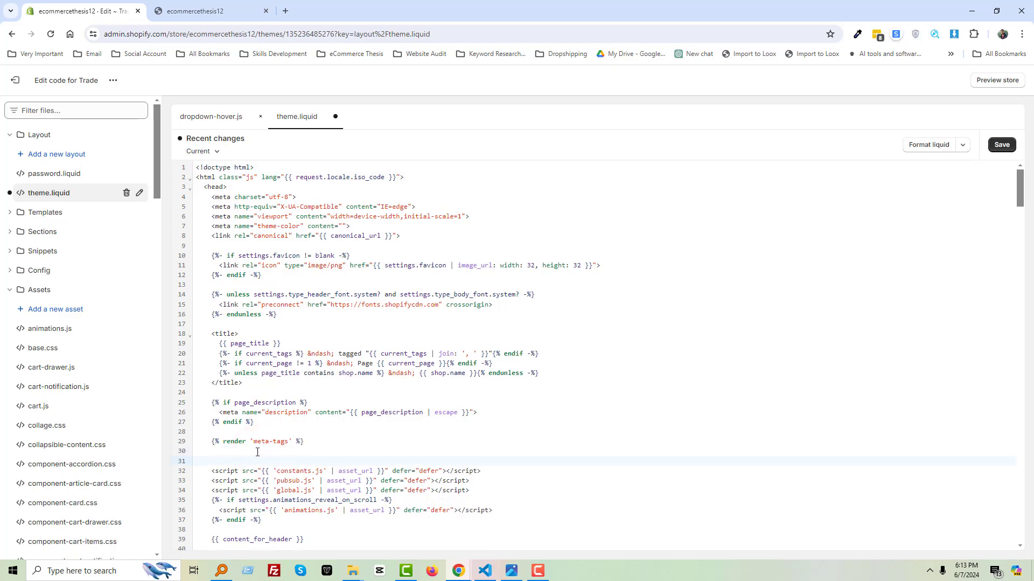
{"action": "key", "text": "ctrl+v"}
Delete the empty lines 312–324 before the closing script and save theme.liquid.
{"action": "scroll", "coordinate": [263, 453], "scroll_direction": "down", "scroll_amount": 4}
{"action": "scroll", "coordinate": [264, 454], "scroll_direction": "down", "scroll_amount": 3}
{"action": "scroll", "coordinate": [264, 457], "scroll_direction": "down", "scroll_amount": 5}
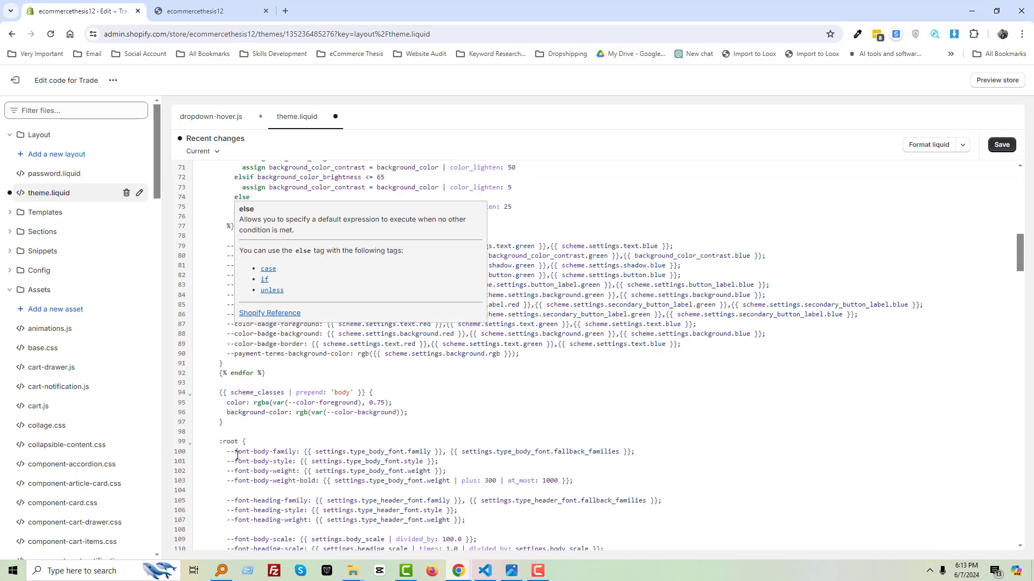
{"action": "scroll", "coordinate": [263, 463], "scroll_direction": "down", "scroll_amount": 2}
{"action": "scroll", "coordinate": [262, 474], "scroll_direction": "down", "scroll_amount": 5}
{"action": "scroll", "coordinate": [263, 474], "scroll_direction": "down", "scroll_amount": 8}
{"action": "scroll", "coordinate": [263, 475], "scroll_direction": "down", "scroll_amount": 9}
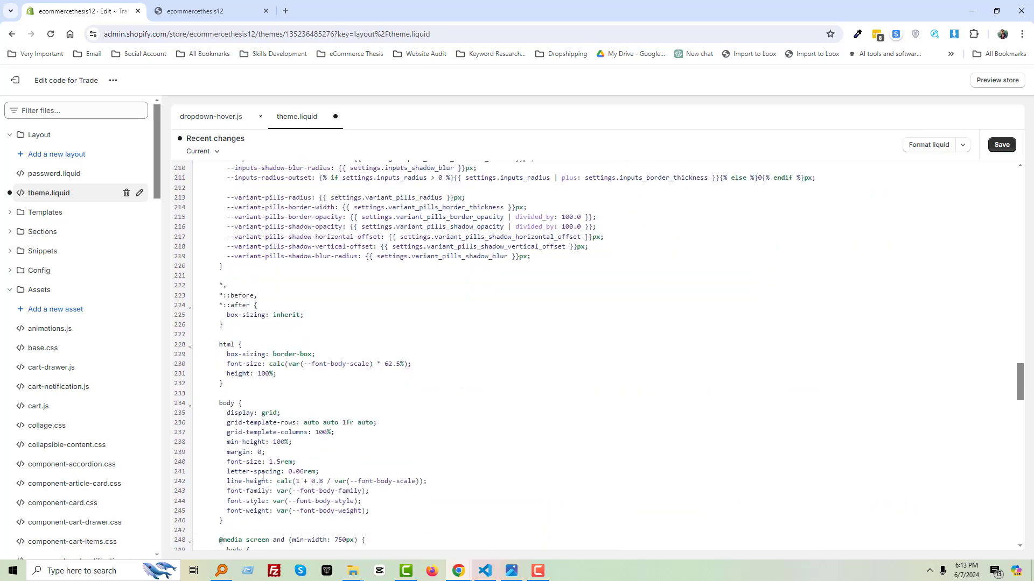
{"action": "scroll", "coordinate": [263, 476], "scroll_direction": "down", "scroll_amount": 4}
{"action": "scroll", "coordinate": [249, 456], "scroll_direction": "down", "scroll_amount": 3}
{"action": "scroll", "coordinate": [243, 457], "scroll_direction": "down", "scroll_amount": 2}
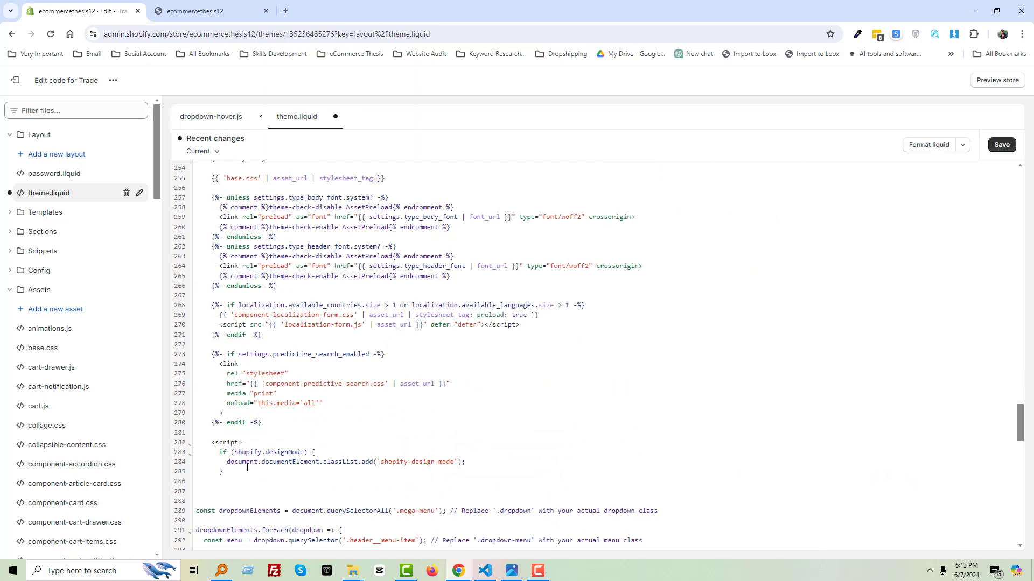
{"action": "scroll", "coordinate": [234, 459], "scroll_direction": "down", "scroll_amount": 3}
{"action": "scroll", "coordinate": [227, 460], "scroll_direction": "down", "scroll_amount": 2}
{"action": "scroll", "coordinate": [227, 460], "scroll_direction": "down", "scroll_amount": 4}
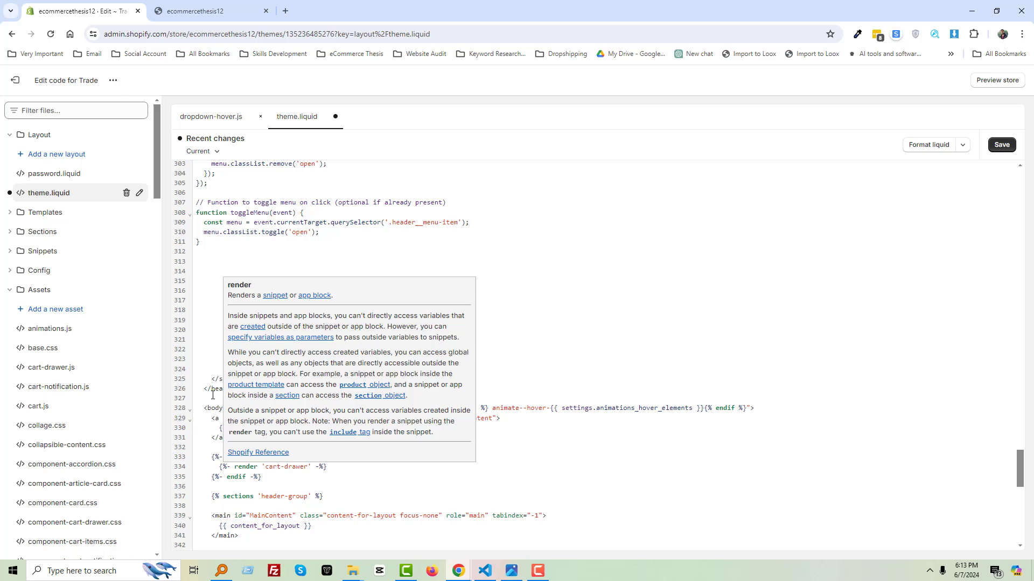
{"action": "left_click_drag", "start_coordinate": [238, 345], "coordinate": [257, 261]}
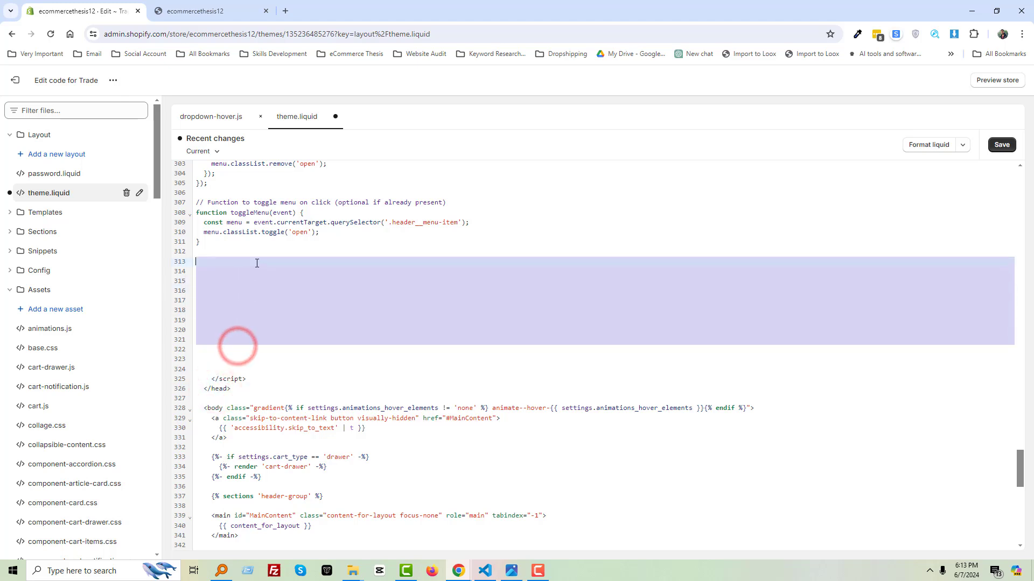
{"action": "key", "text": "BackSpace"}
{"action": "key", "text": "BackSpace"}
{"action": "key", "text": "BackSpace"}
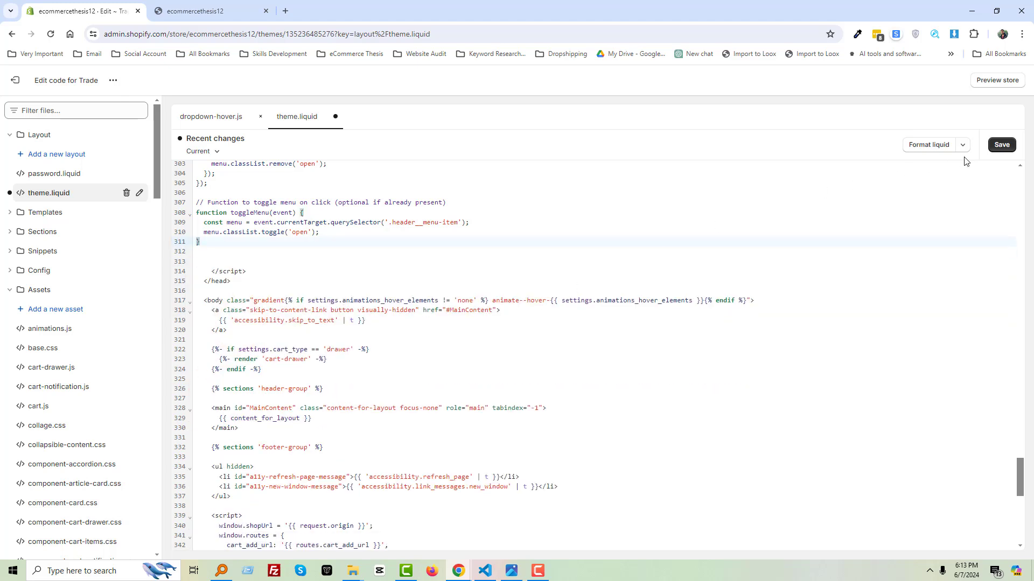
{"action": "left_click", "coordinate": [1001, 144]}
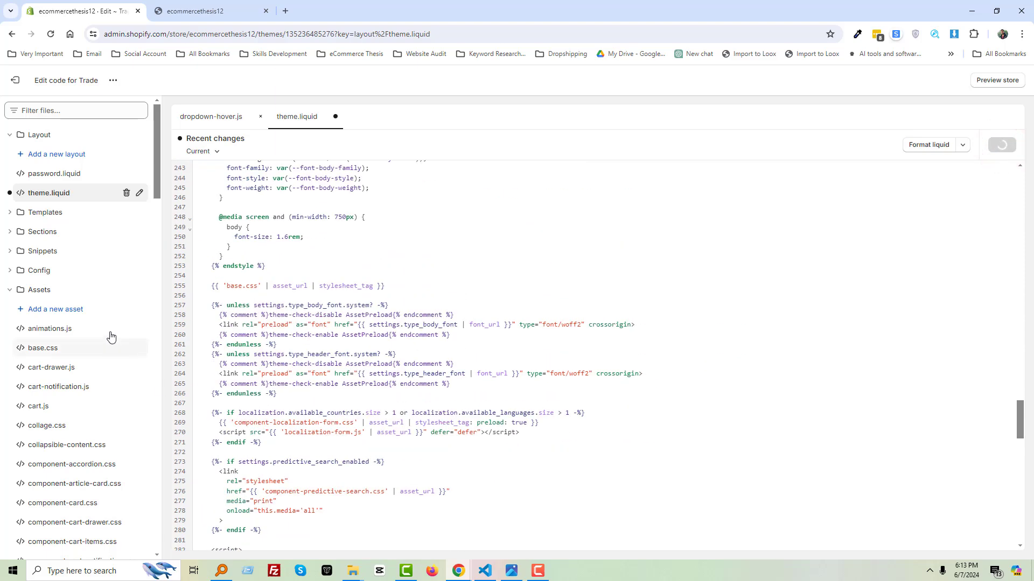
Reload the storefront with the new script and open the Shop mega-menu to check it.
{"action": "left_click", "coordinate": [205, 11]}
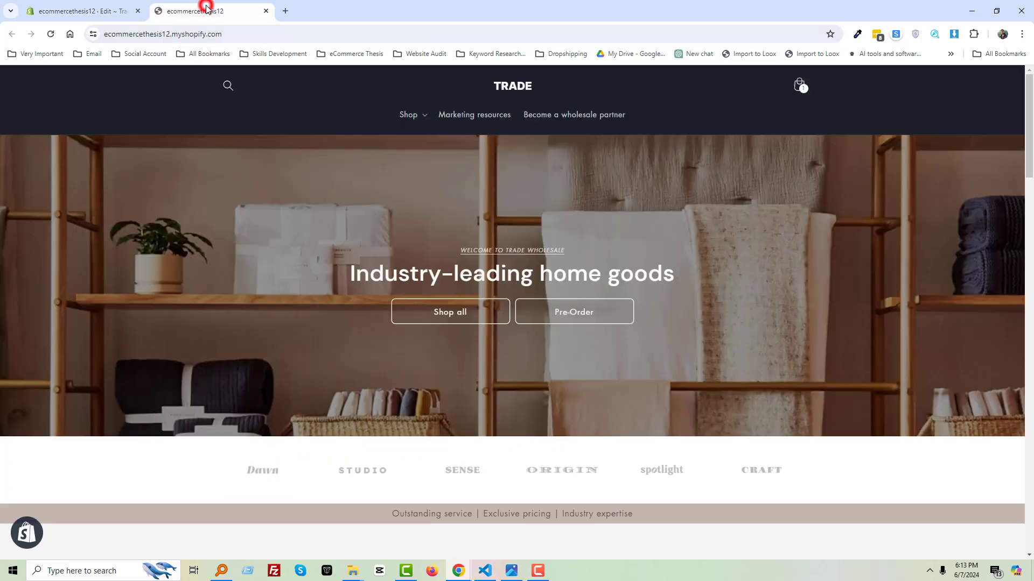
{"action": "right_click", "coordinate": [182, 106]}
{"action": "left_click", "coordinate": [205, 142]}
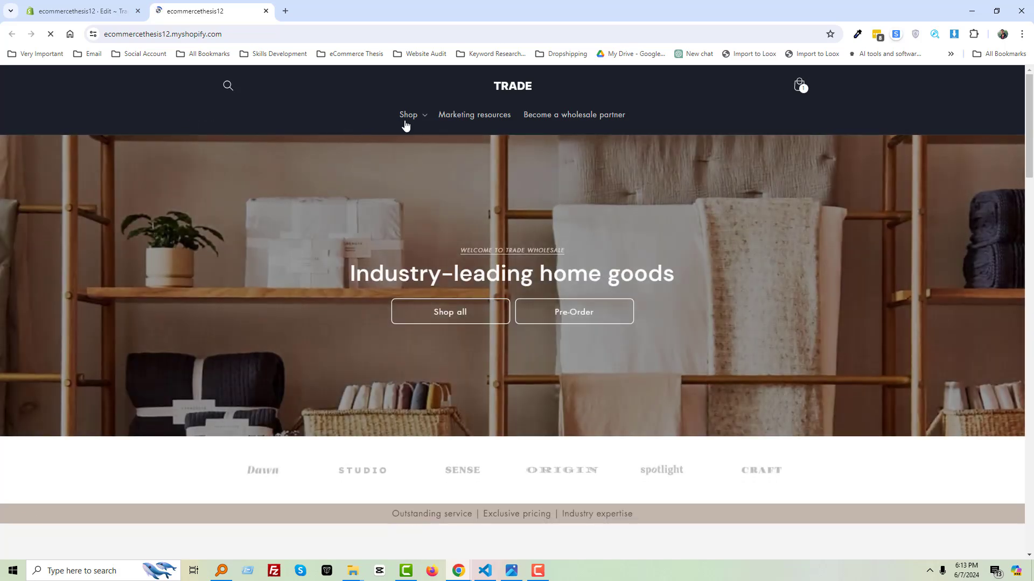
{"action": "left_click", "coordinate": [416, 120]}
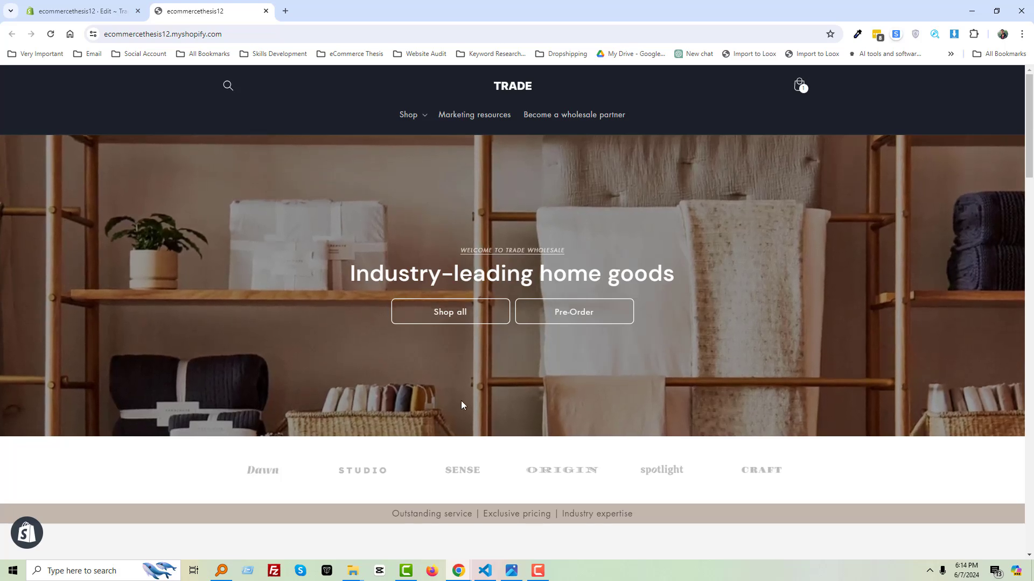
{"action": "left_click", "coordinate": [484, 570]}
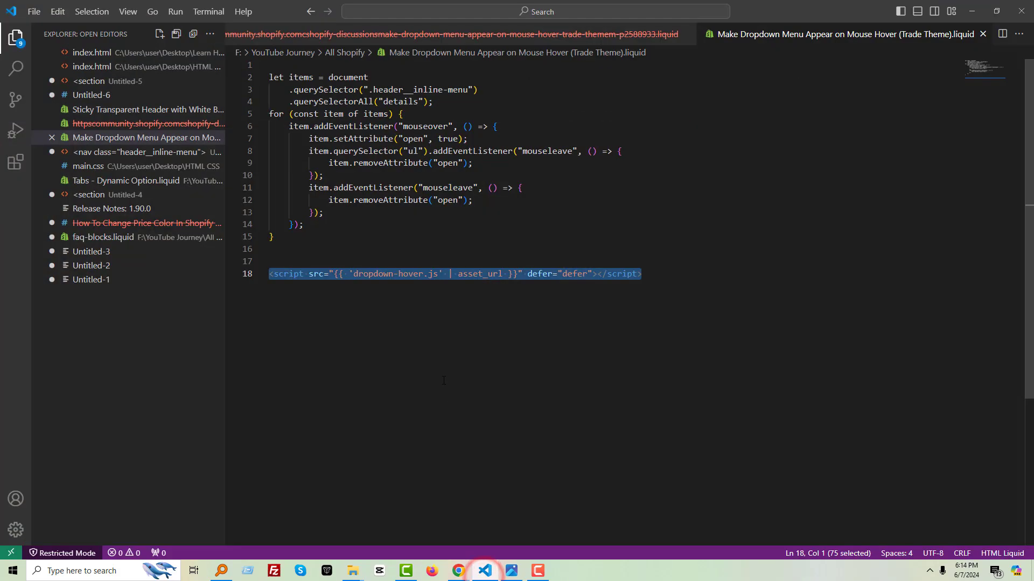
{"action": "left_click", "coordinate": [443, 381]}
{"action": "left_click", "coordinate": [292, 246]}
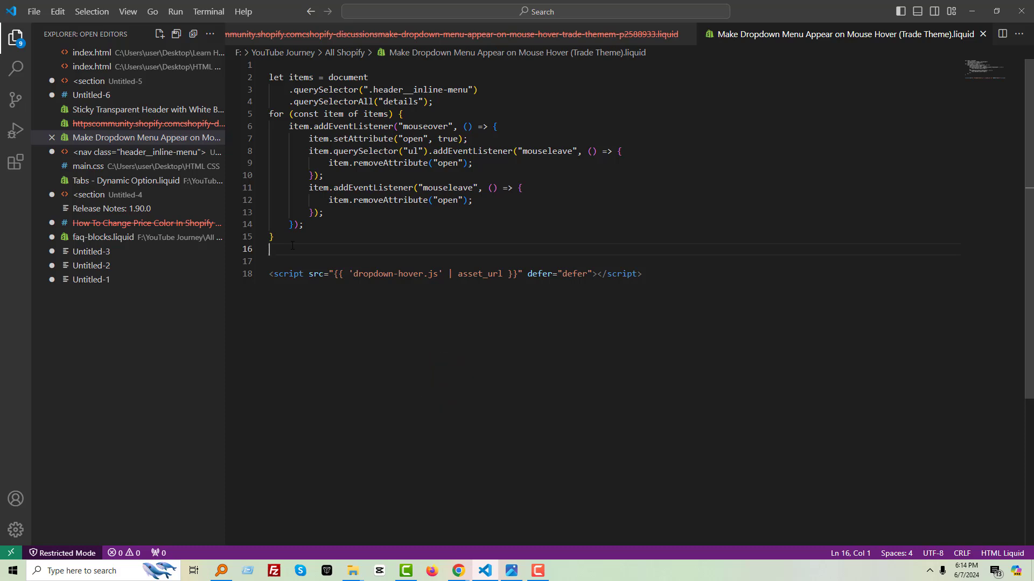